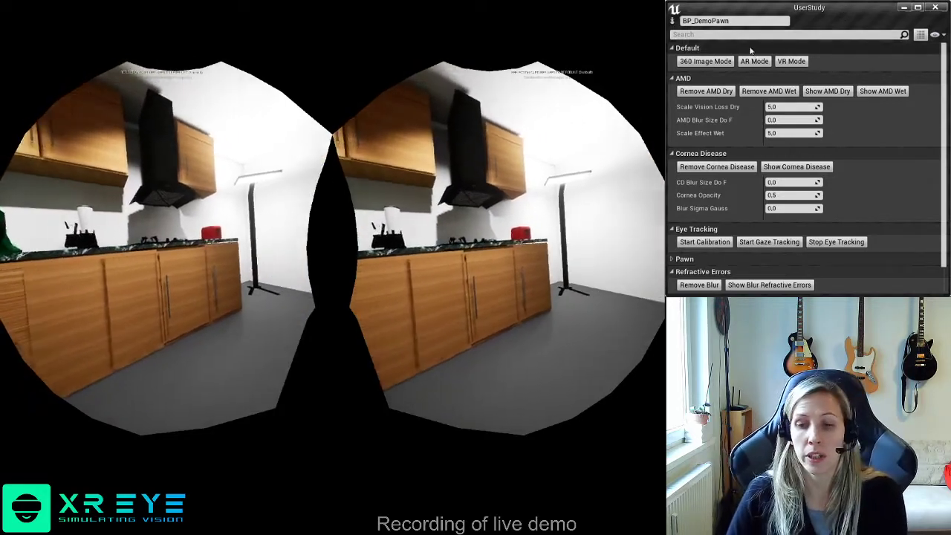
Step: Cycle the view through the 360° room image, live passthrough, and virtual kitchen scene
click(718, 62)
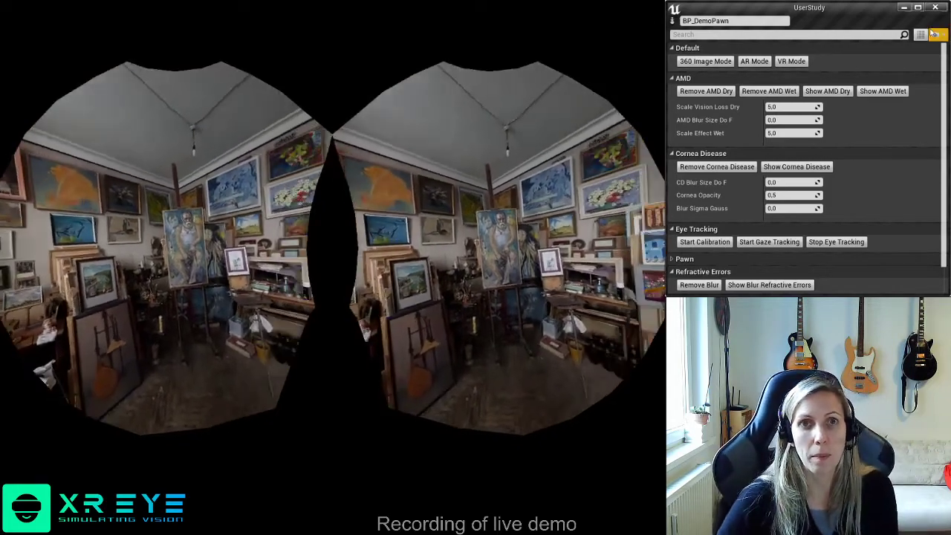
click(755, 62)
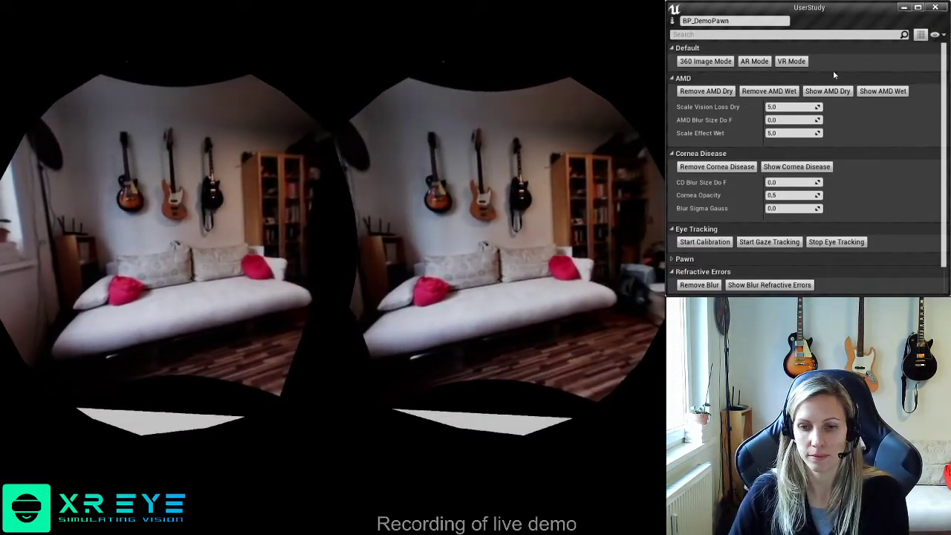
click(792, 63)
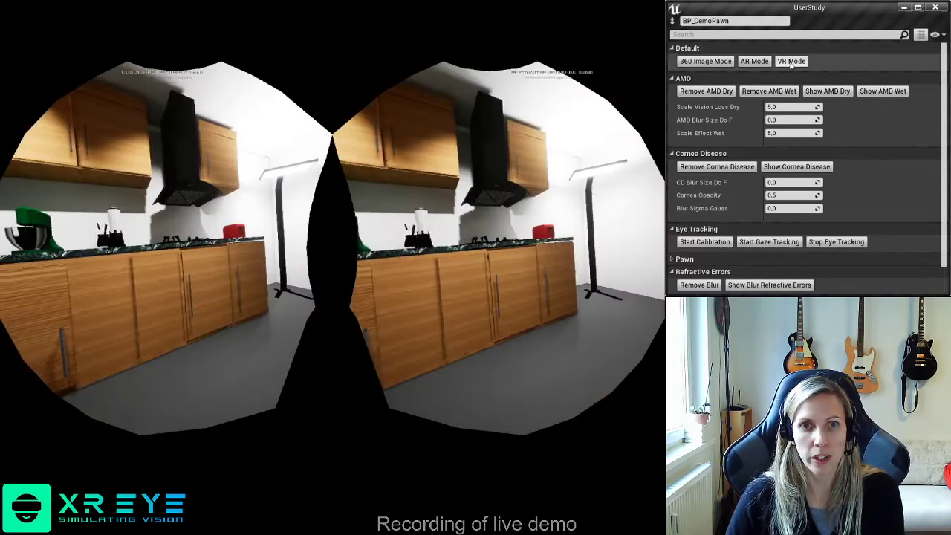
scroll(832, 134, down, 1)
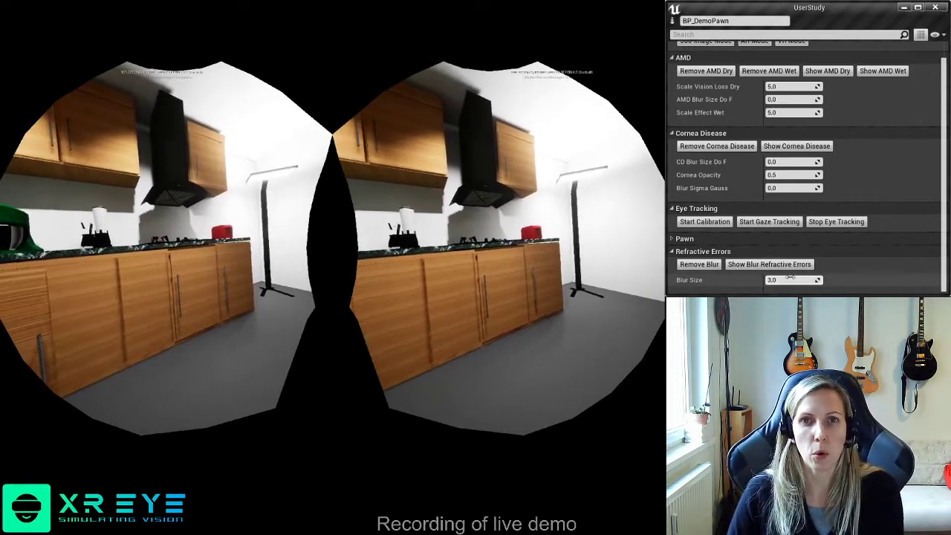
Step: Turn on refractive error blur and set Blur Size to 5.0, then 9.0
click(786, 281)
click(788, 265)
click(788, 280)
text(5.0)
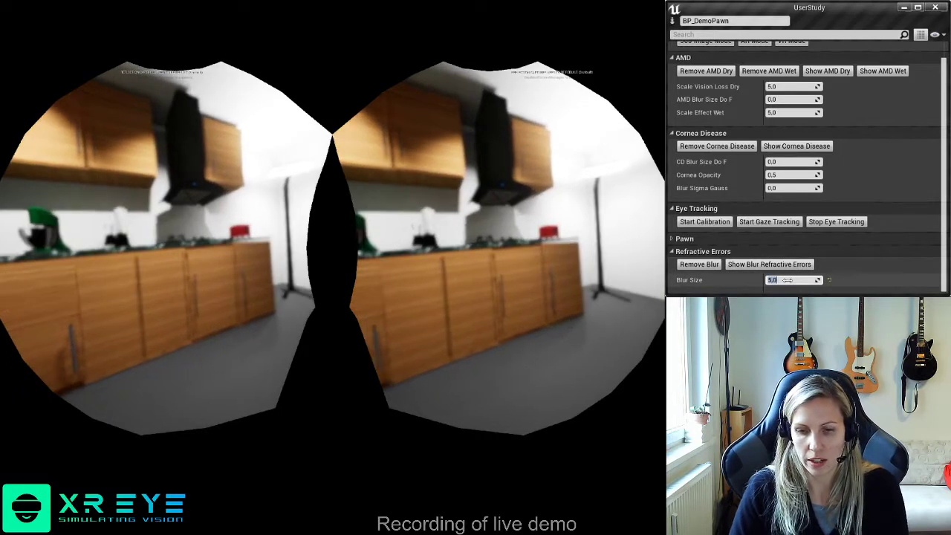
click(787, 281)
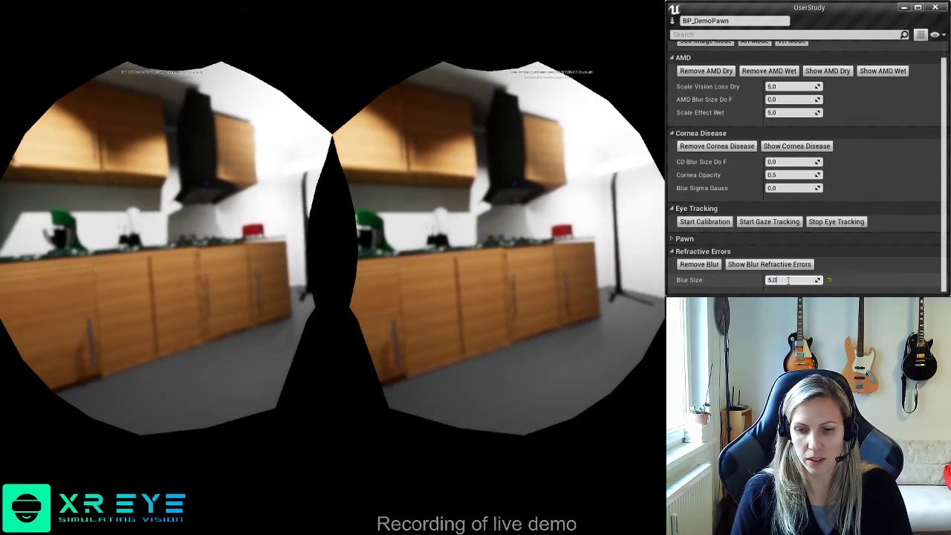
drag(788, 280, 765, 281)
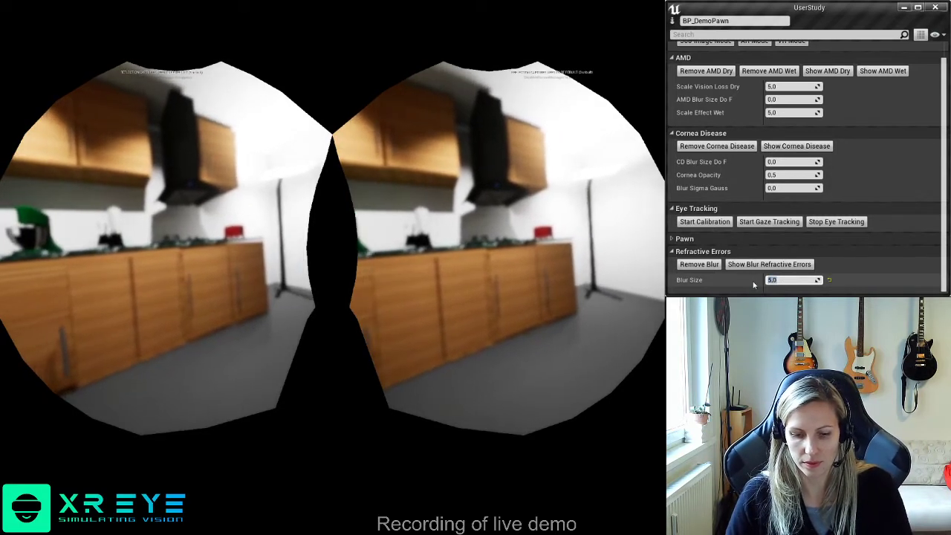
text(9.0)
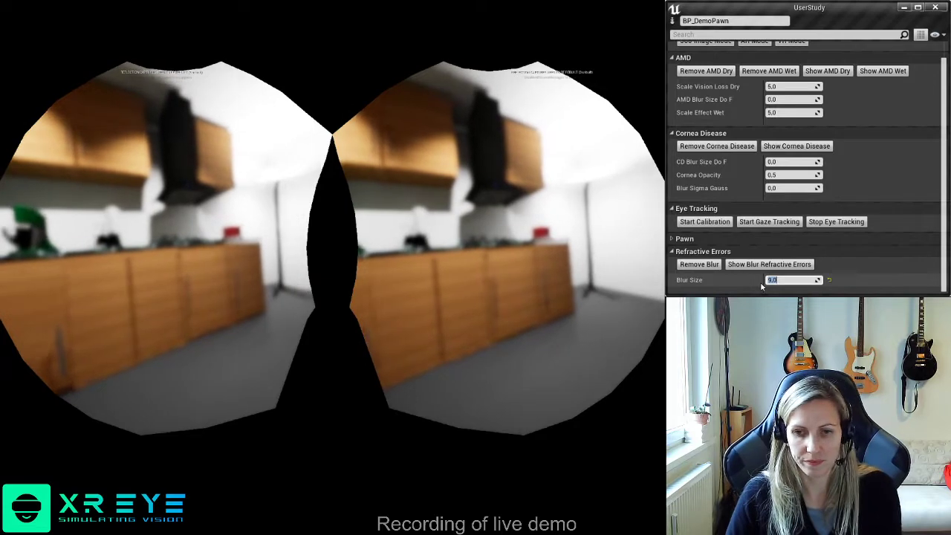
key(Return)
Step: Switch to the 360° room image and remove the refractive blur
scroll(782, 142, up, 1)
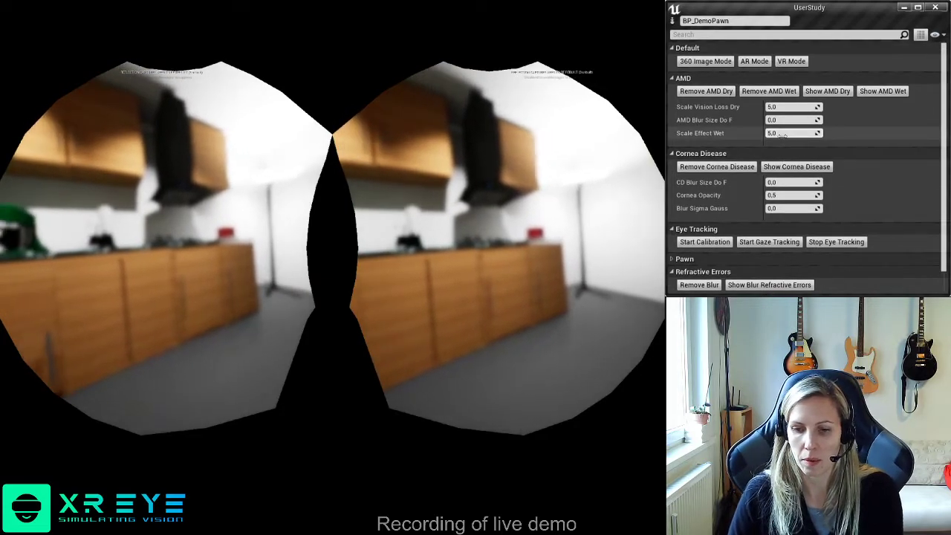
scroll(775, 119, down, 1)
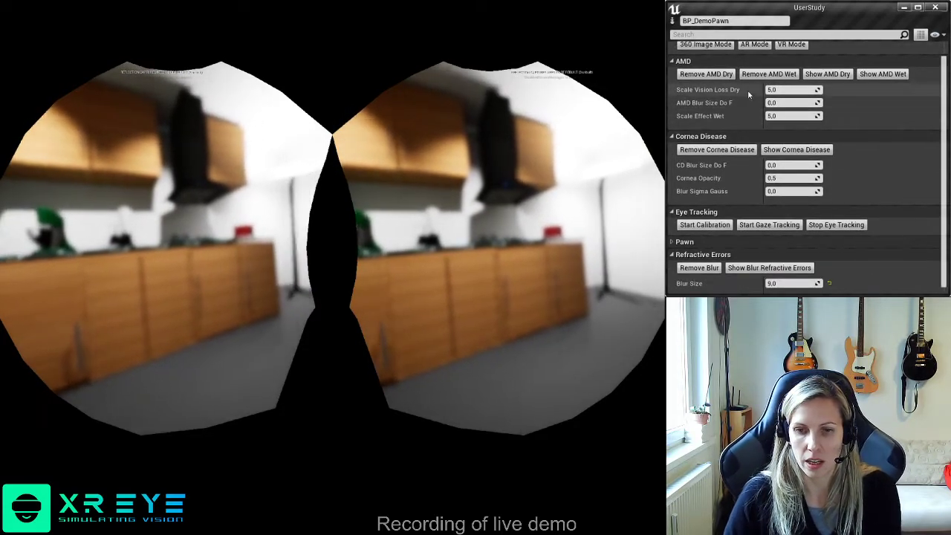
scroll(773, 112, up, 1)
click(725, 66)
scroll(854, 245, down, 1)
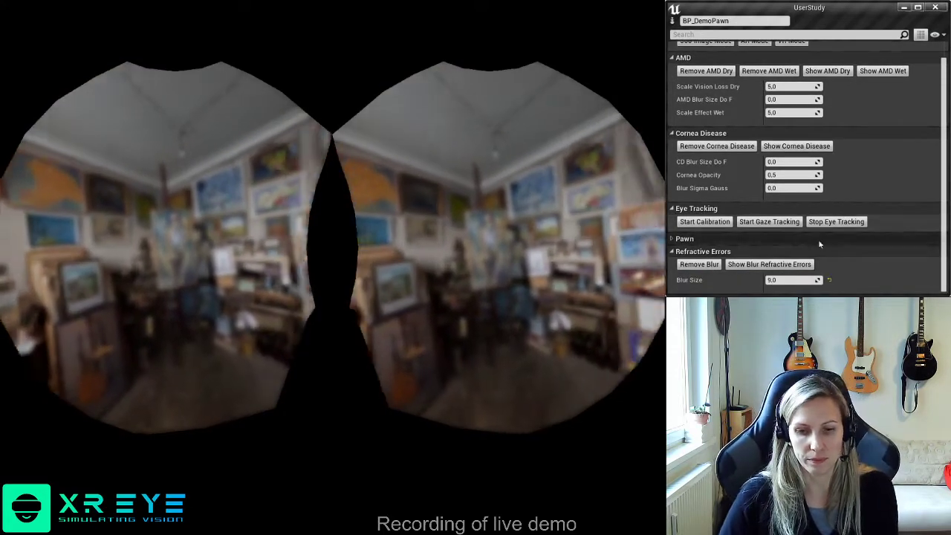
click(707, 265)
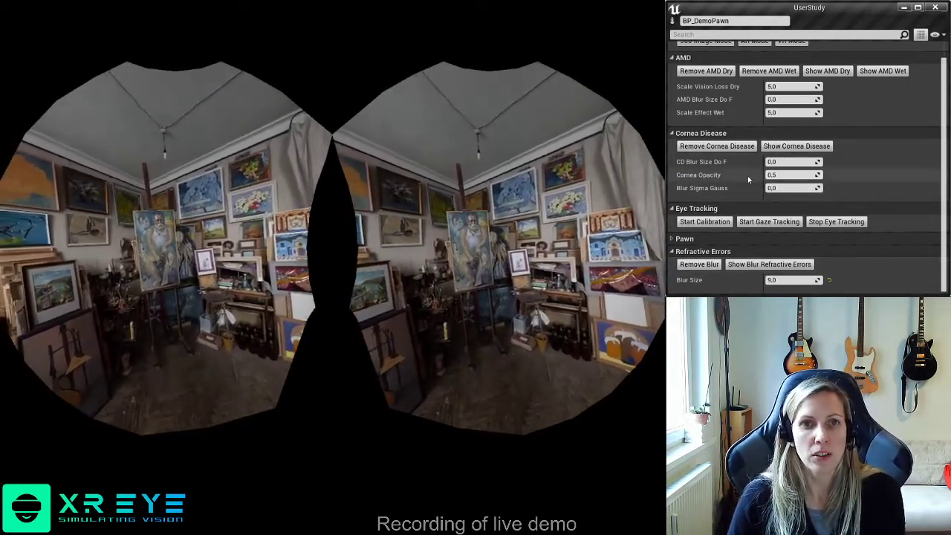
scroll(744, 172, up, 1)
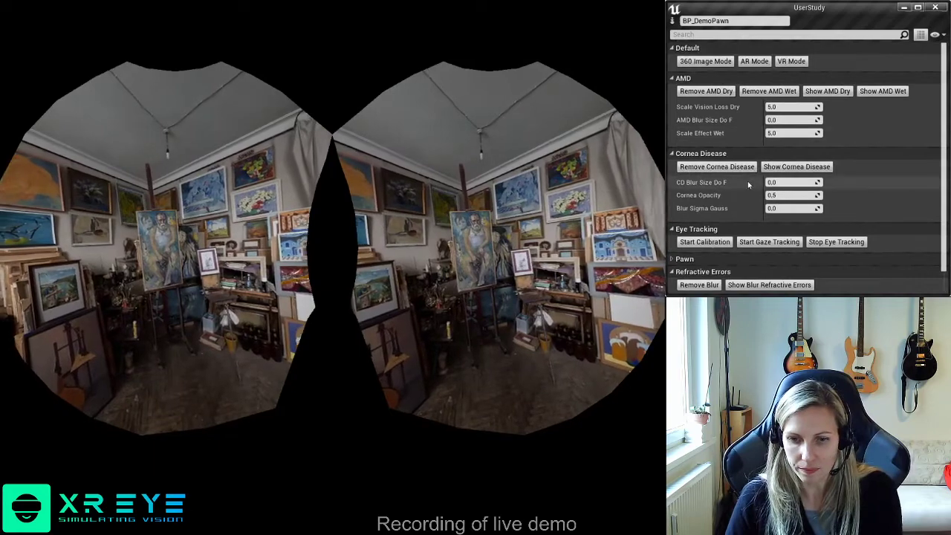
Step: Apply cornea disease haze, switch from the VR kitchen to AR passthrough, then remove the haze
click(811, 168)
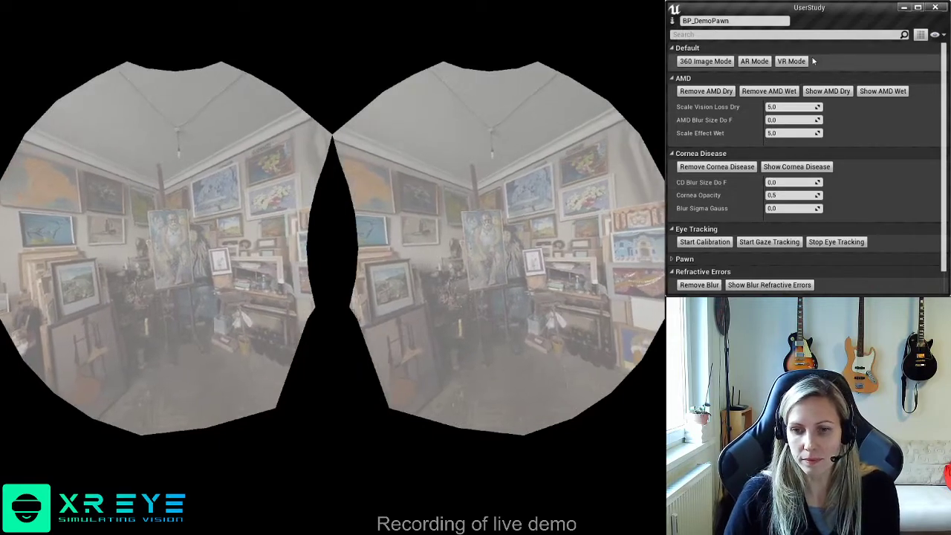
click(801, 63)
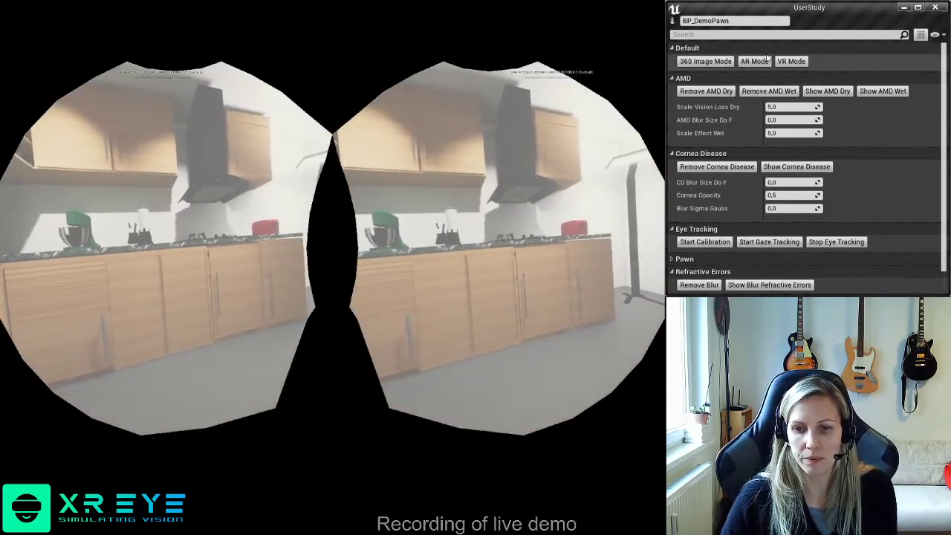
click(755, 61)
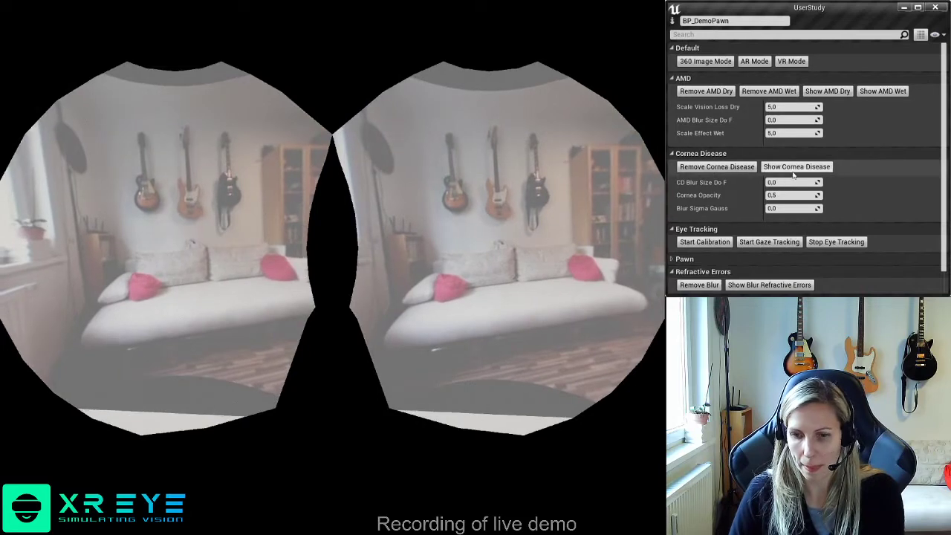
click(743, 167)
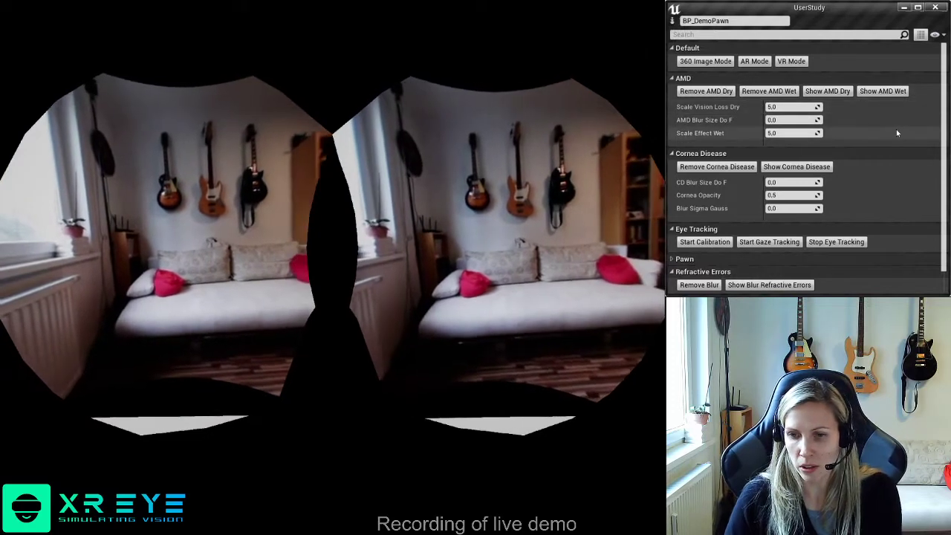
Step: Apply the Show AMD simulation to the living room passthrough
click(882, 91)
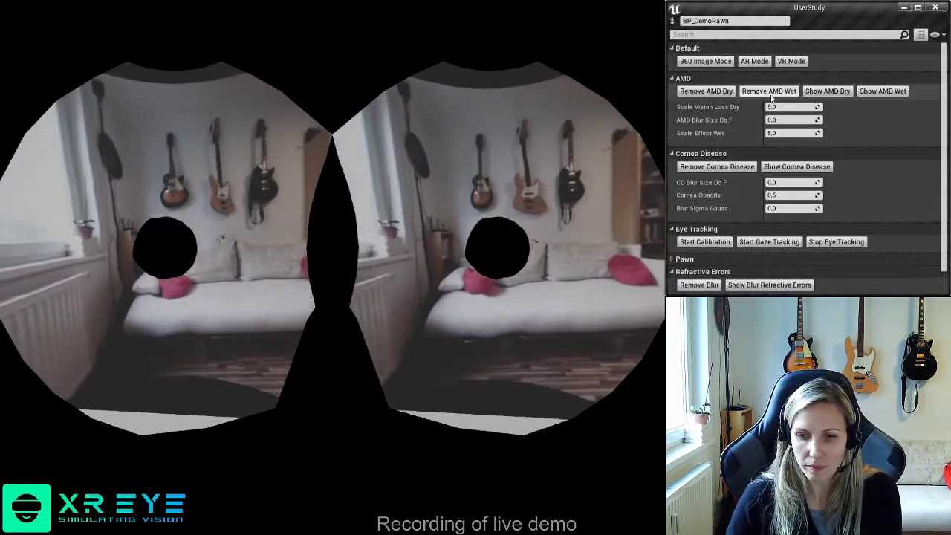
click(783, 107)
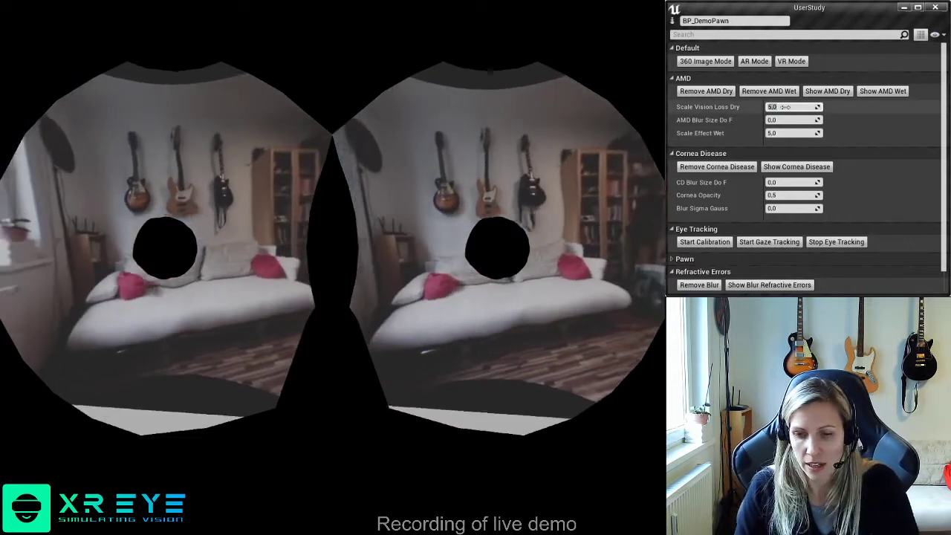
text(2)
key(Return)
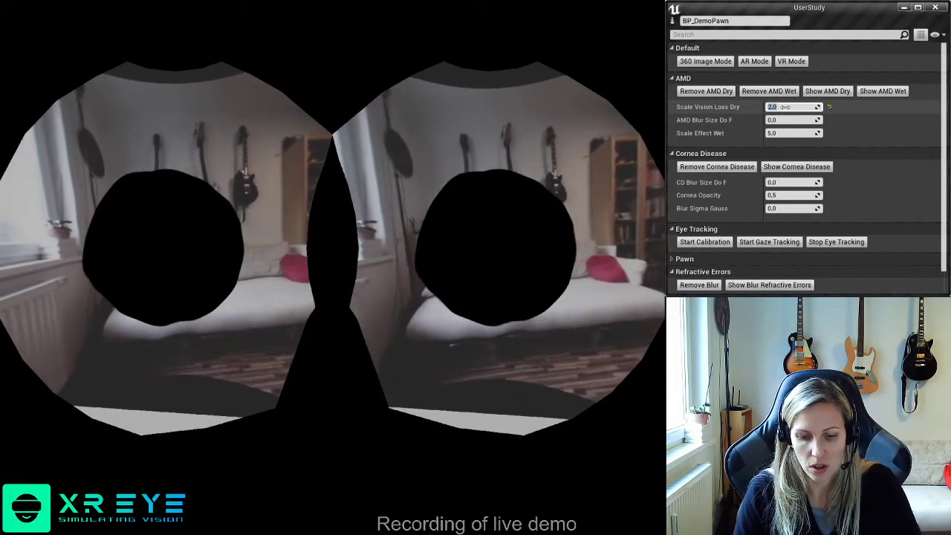
text(8)
key(Return)
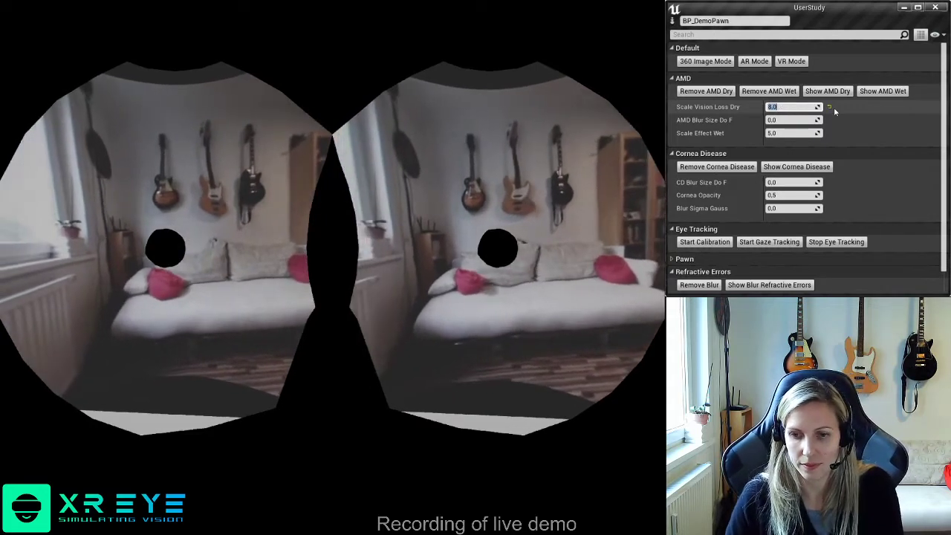
text(5)
key(Return)
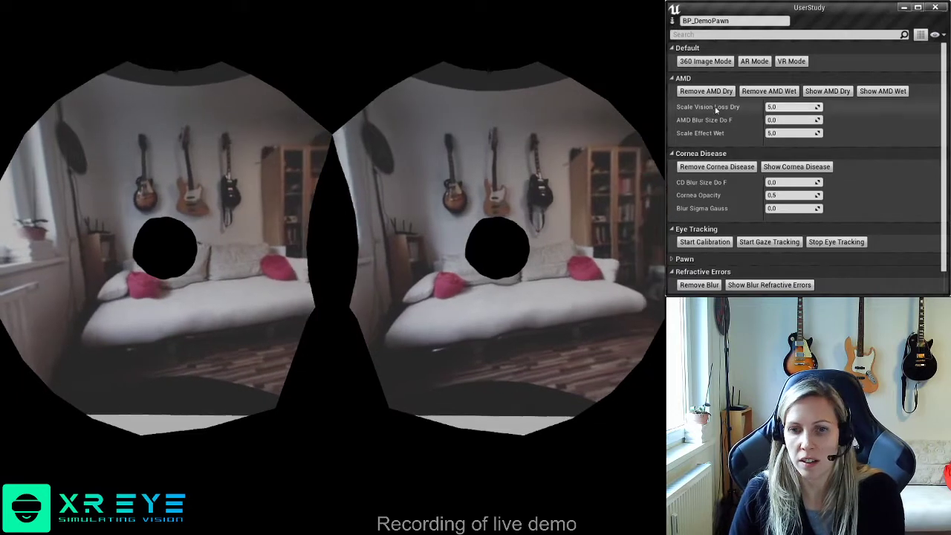
Step: Switch to the 360° painting room and set AMD Blur Size DoF to 5, then 9
click(801, 64)
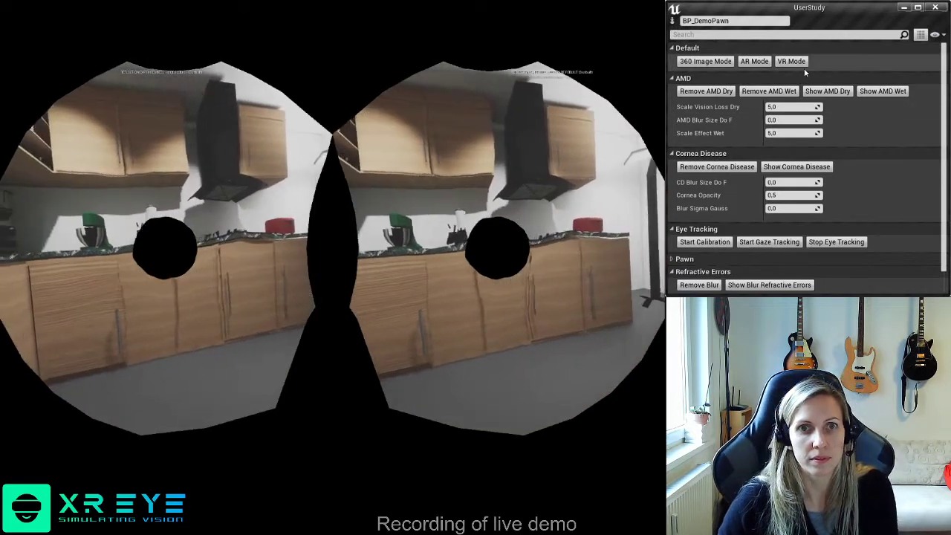
click(727, 63)
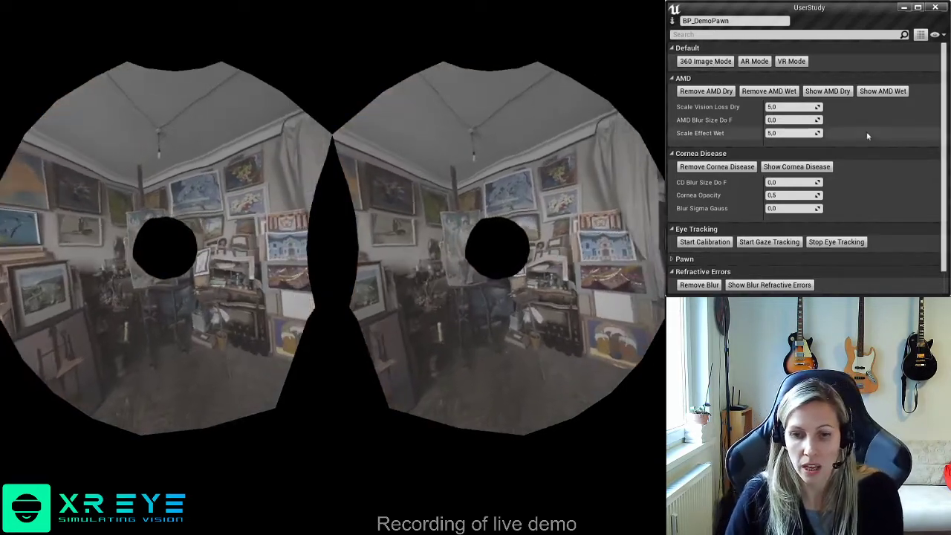
click(796, 119)
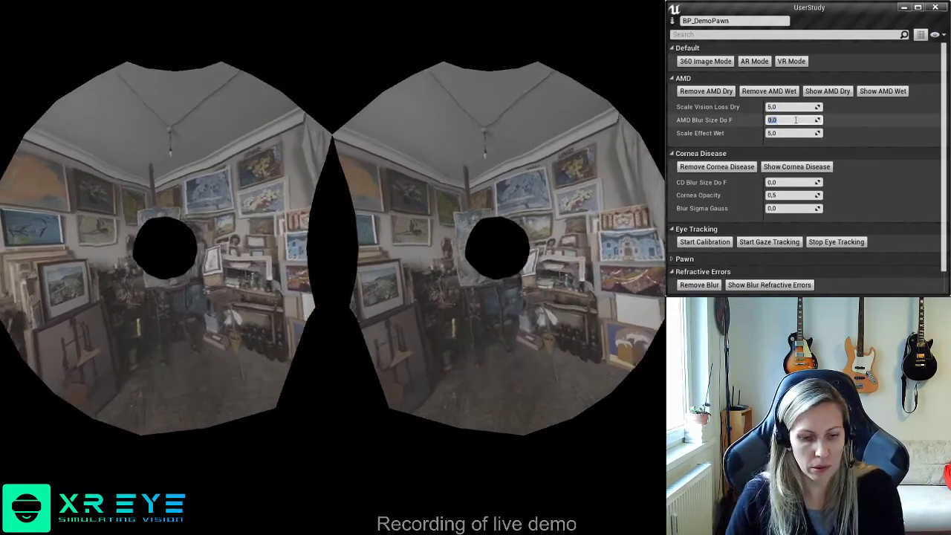
text(5)
key(Return)
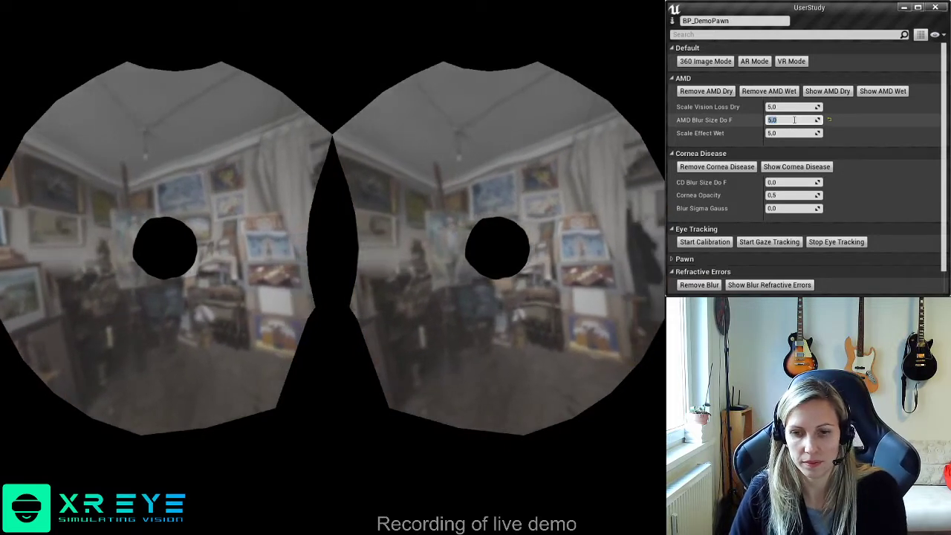
text(9)
key(Return)
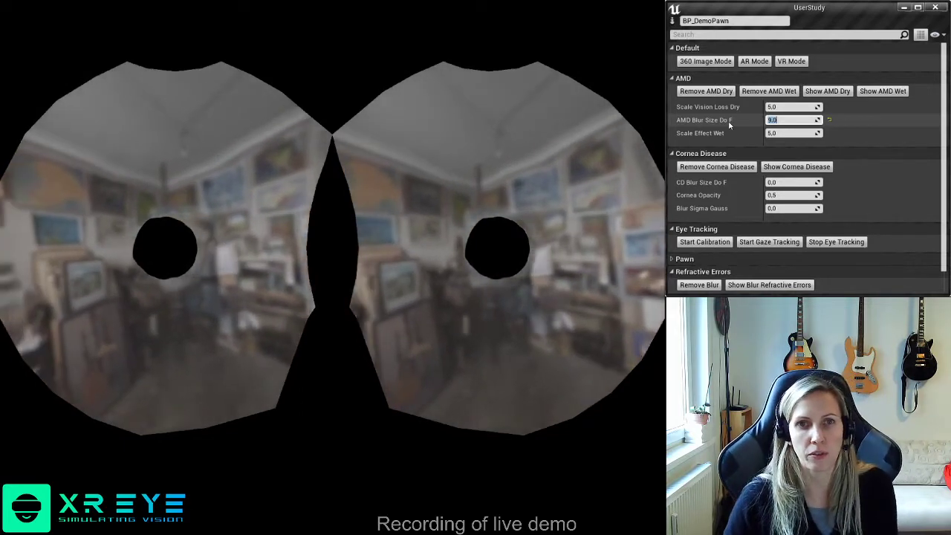
scroll(728, 125, down, 1)
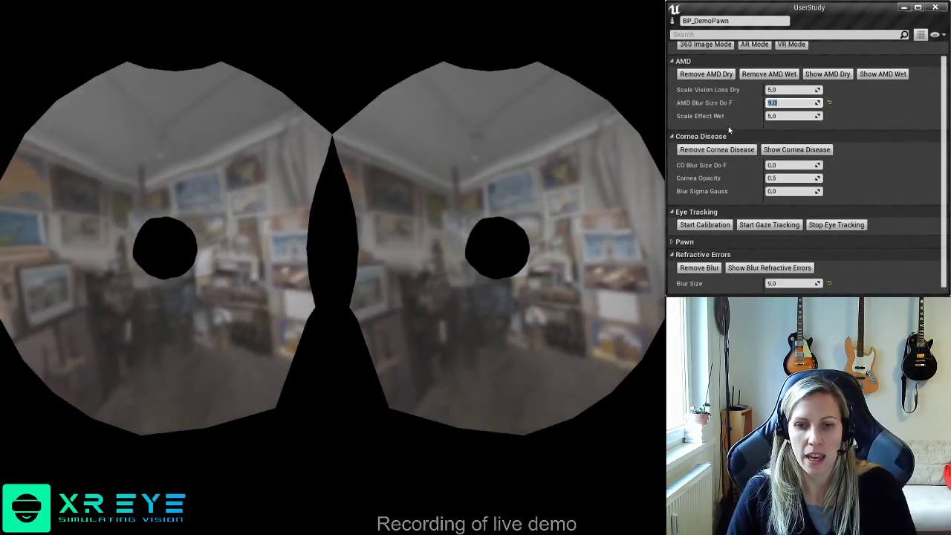